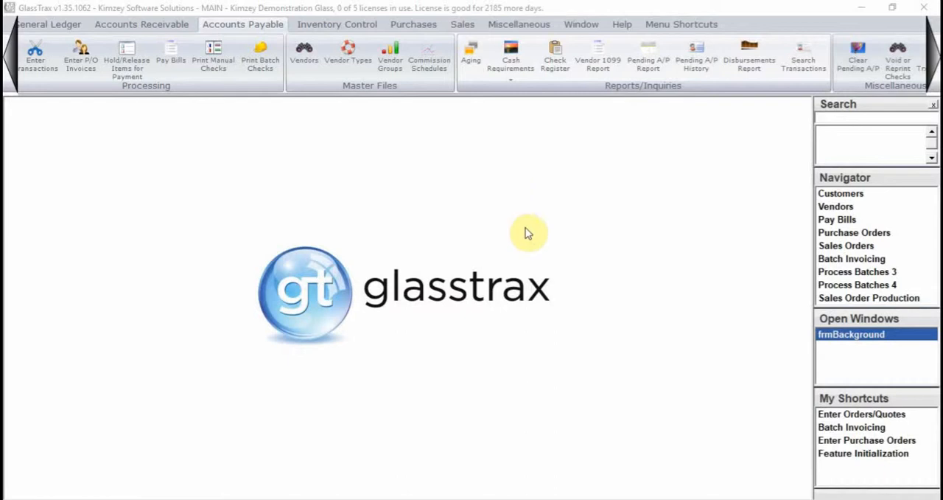
- Check the setting of feature 2221, Use new Pay Bills form, in Feature Initialization and close it without changes
left_click(544, 27)
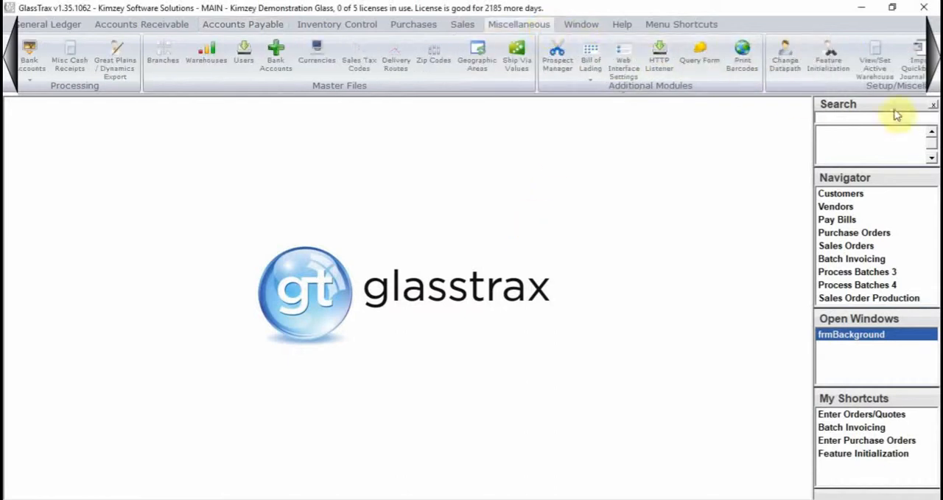
left_click(844, 68)
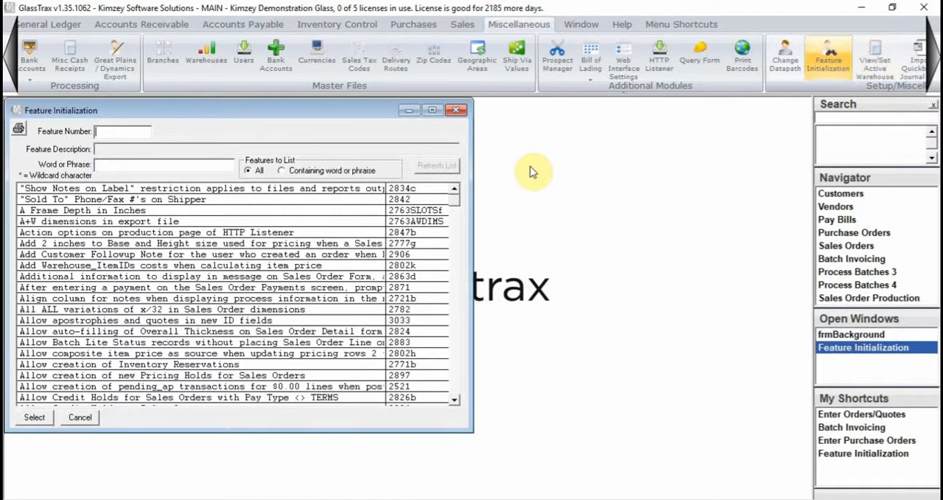
type("2221")
key("Return")
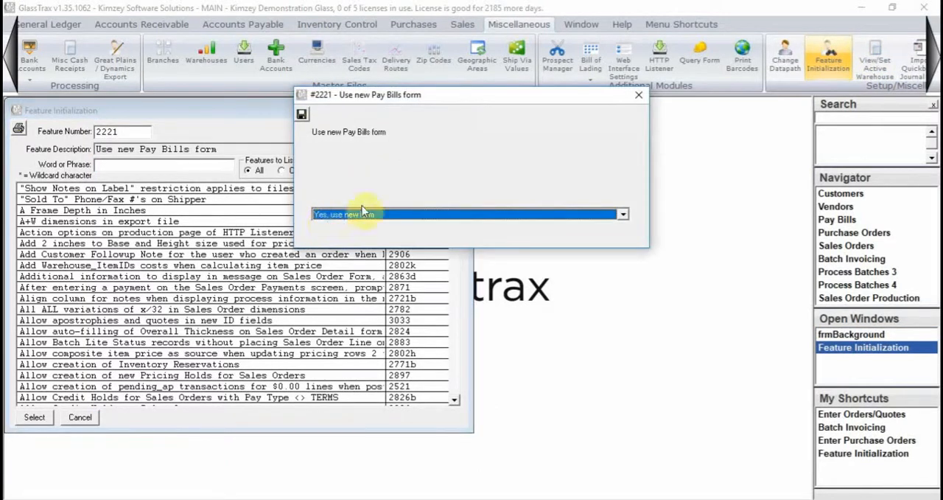
left_click(636, 99)
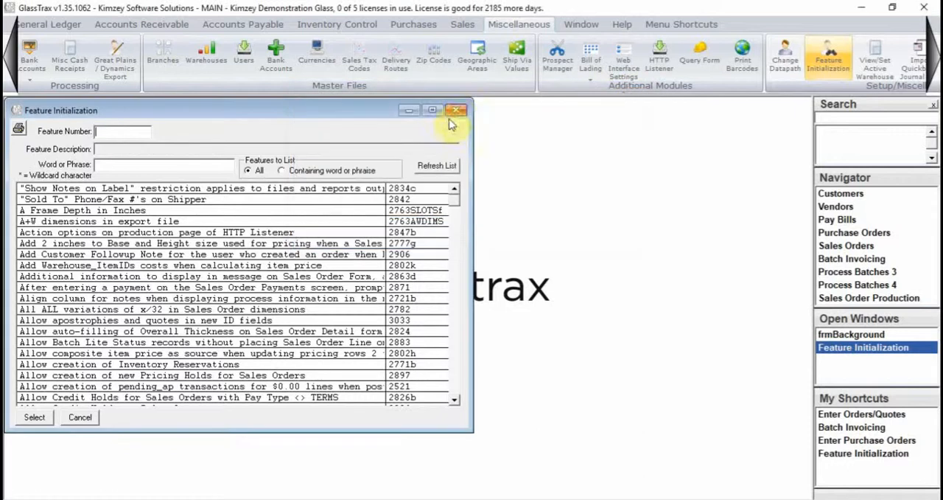
left_click(454, 109)
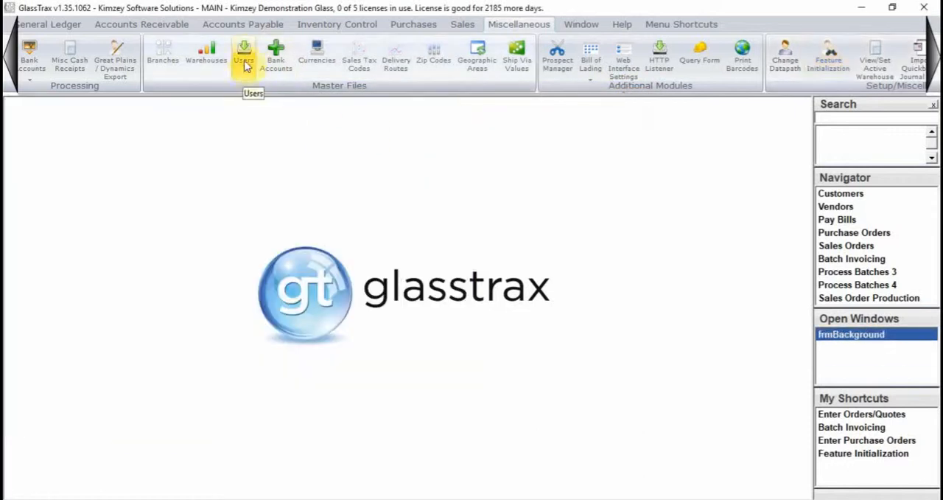
- Open the Accounts Payable Pay Bills form
left_click(234, 29)
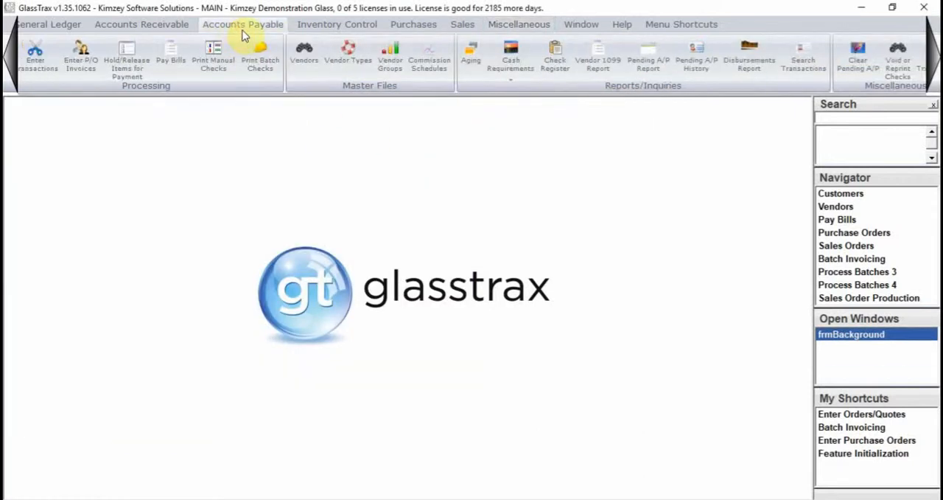
left_click(174, 74)
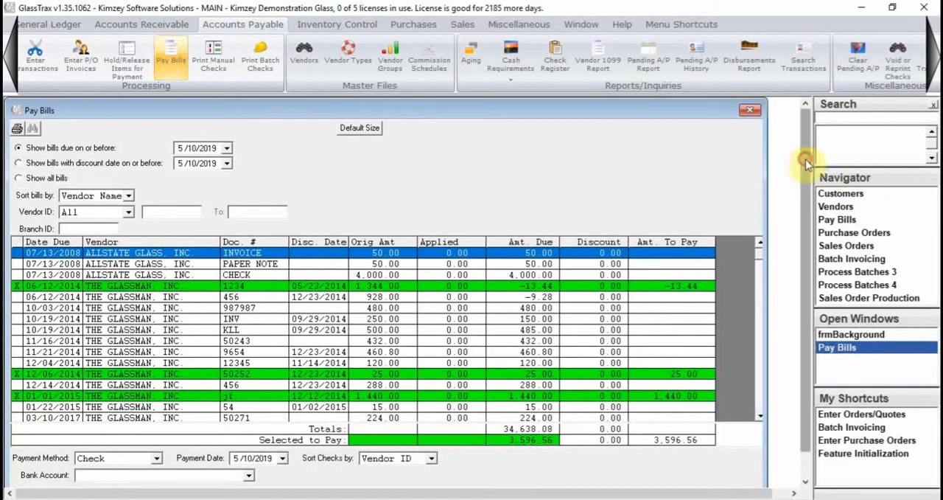
left_click_drag(805, 160, 806, 190)
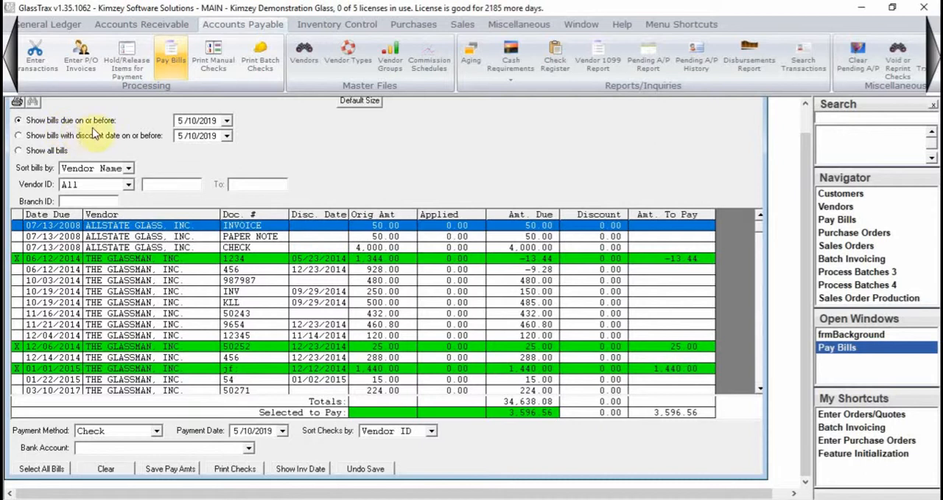
- List the bills by discount date on or before 5/10/2019, and return to listing them by due date
left_click(226, 121)
left_click(312, 131)
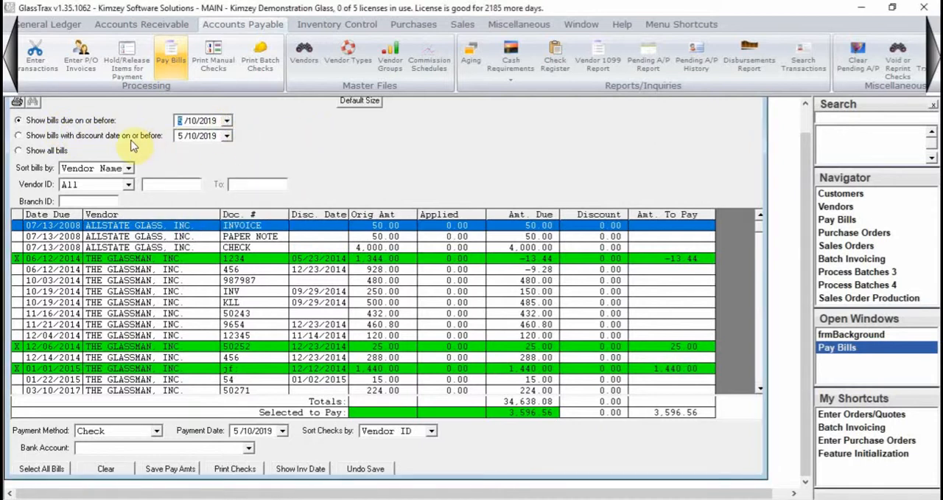
left_click(73, 140)
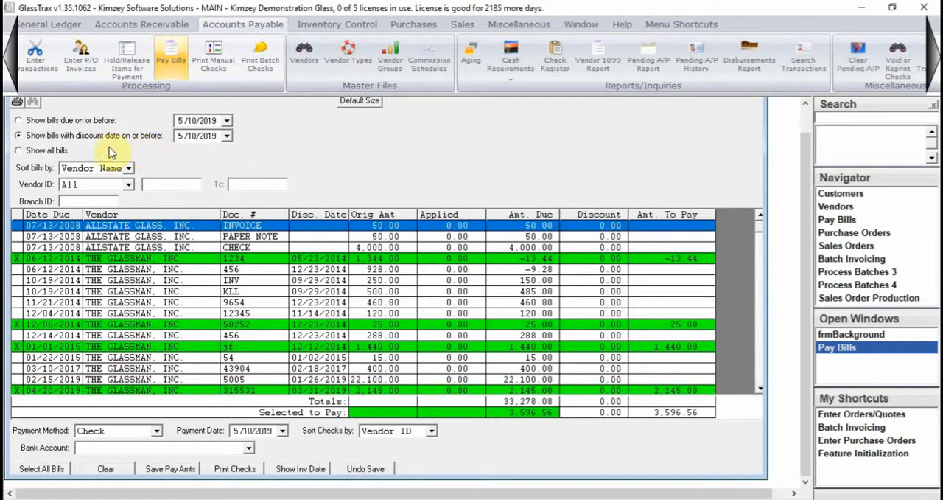
left_click(79, 122)
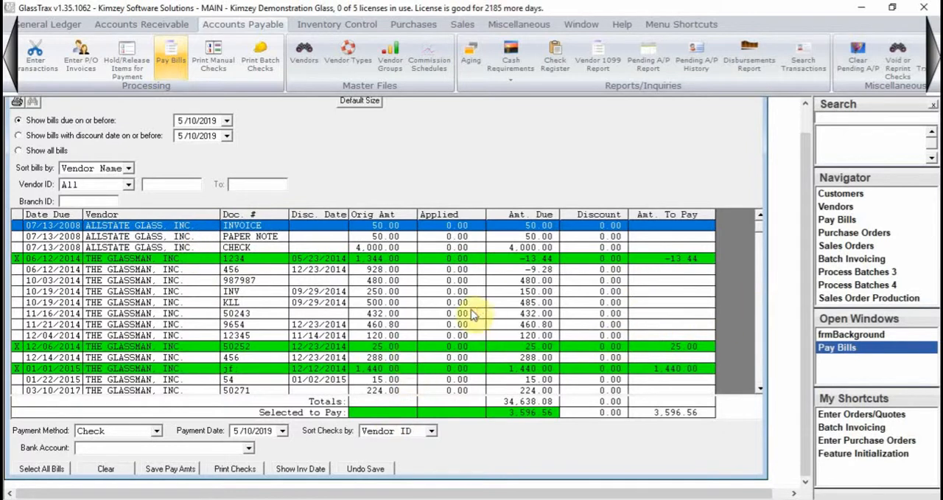
- Mark THE GLASSMAN, INC. bill INV due 10/19/2014 for payment and save the pay amounts
left_click(298, 293)
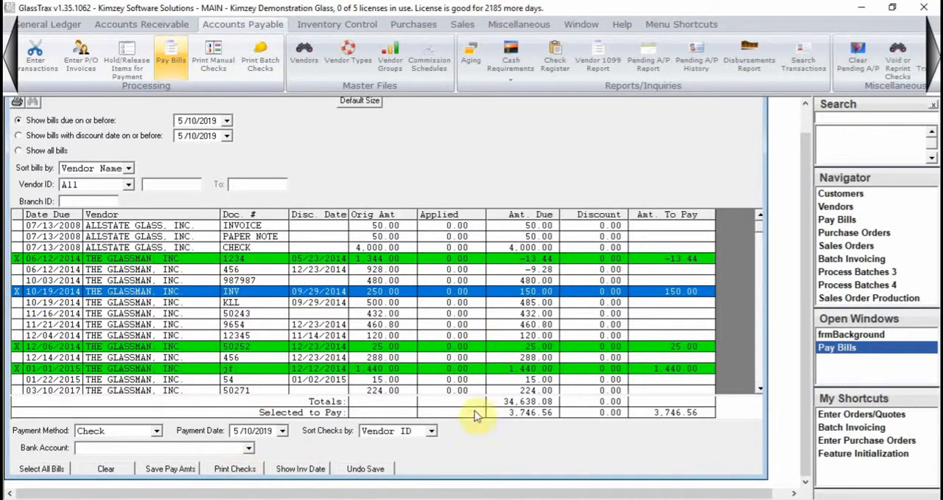
left_click(186, 470)
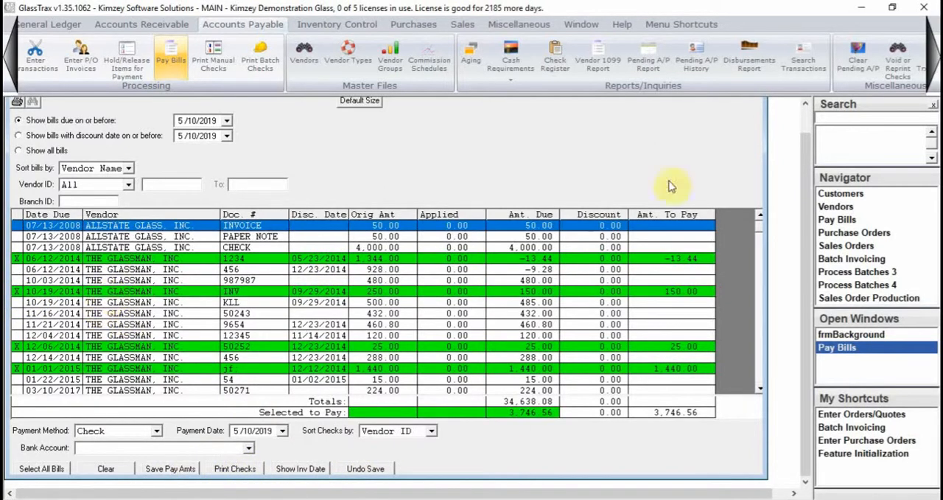
- Close and reopen the Pay Bills form to check the saved bill selection and the payment options
left_click_drag(805, 210, 805, 164)
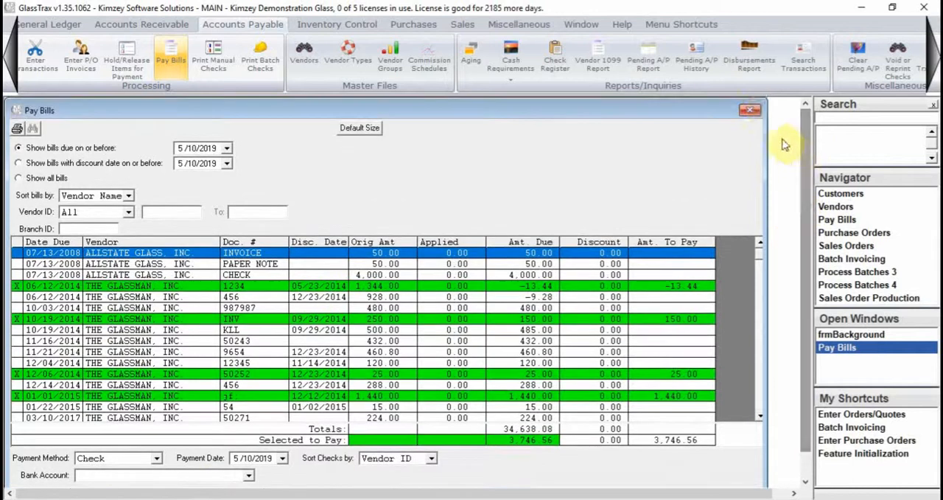
left_click(750, 110)
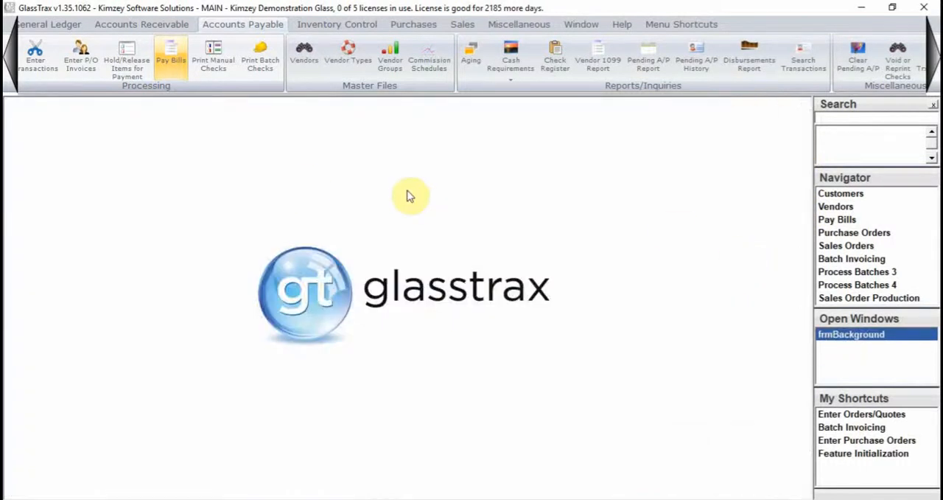
left_click(171, 57)
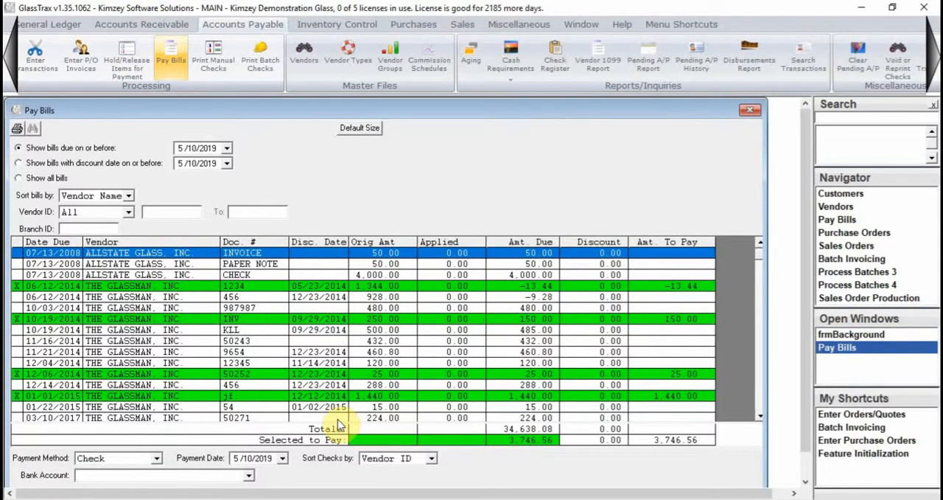
left_click_drag(806, 242, 811, 305)
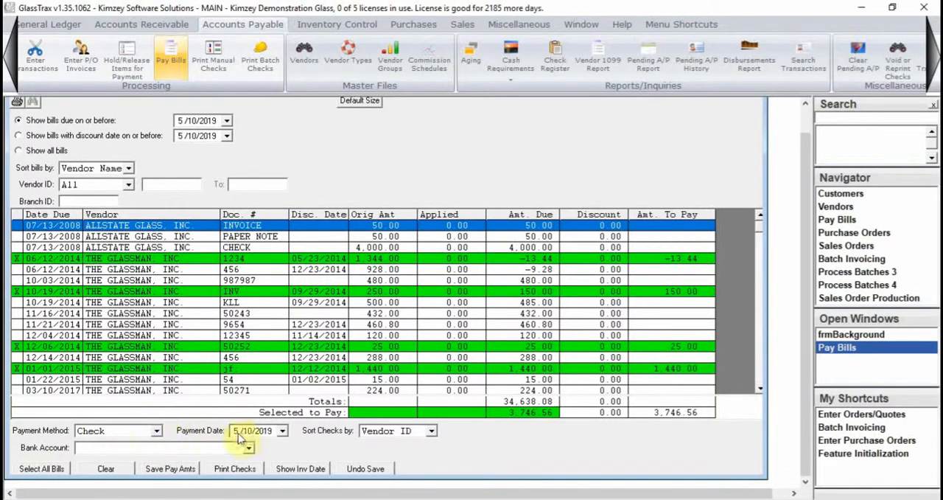
- Choose VALLEY BANK as the bank account for the Check payment method, and switch the payment method to Credit Card
left_click(154, 431)
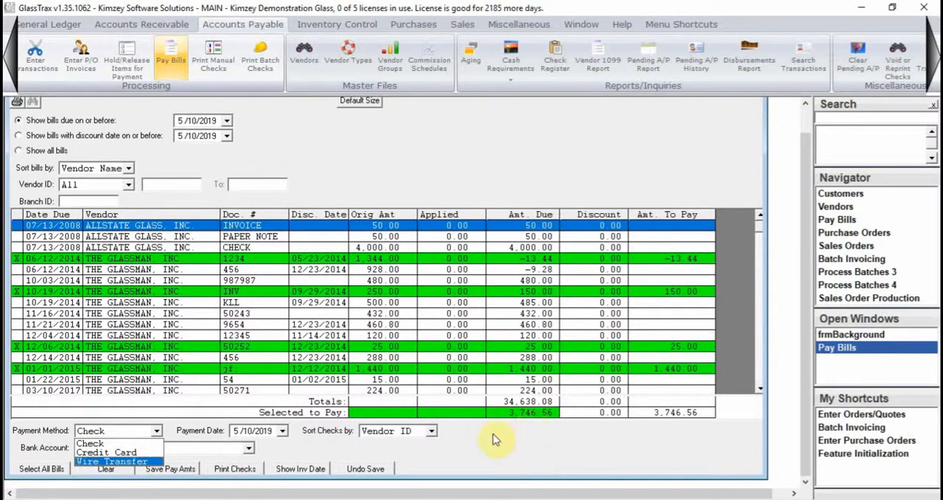
left_click(121, 443)
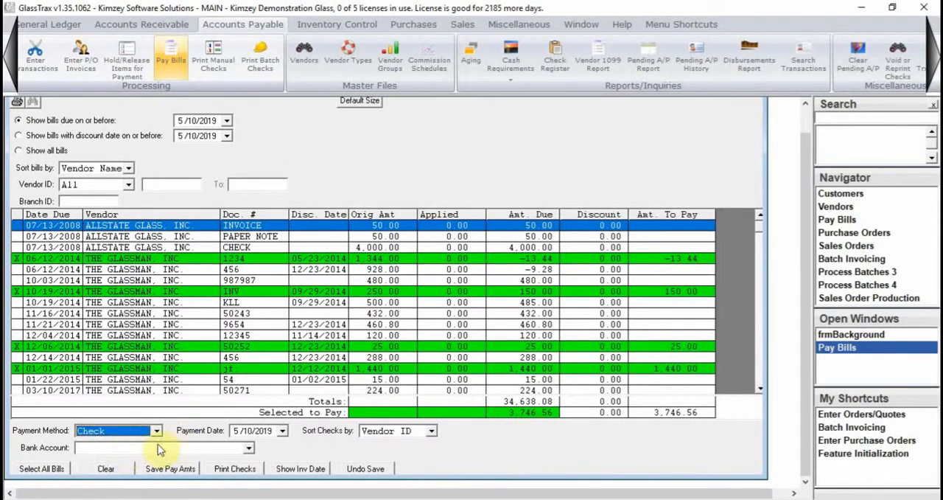
left_click(168, 447)
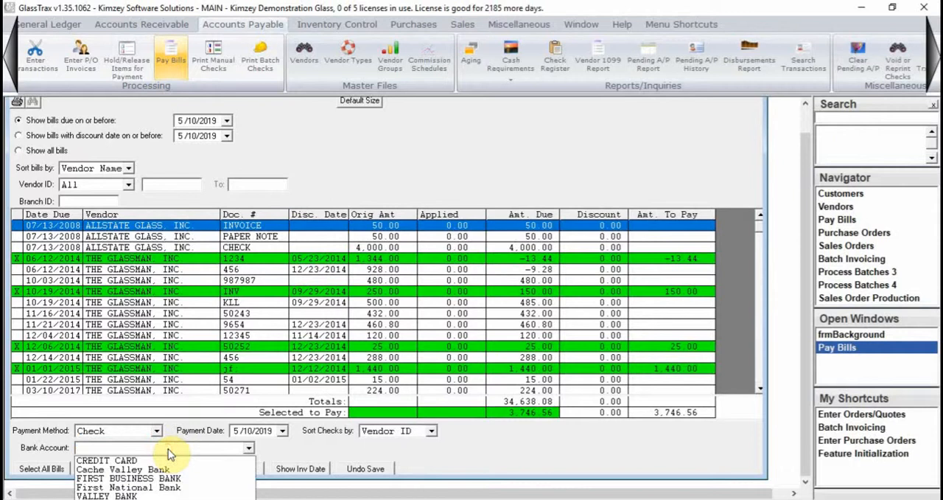
left_click(147, 496)
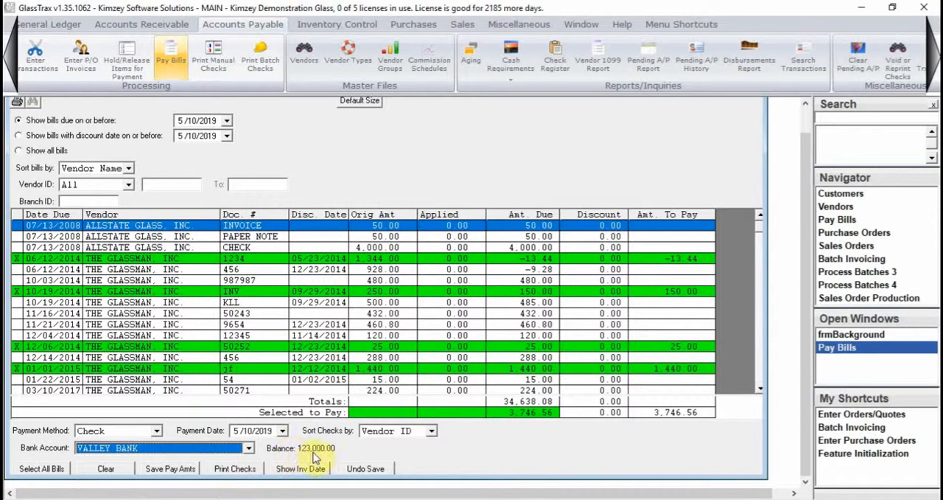
left_click(153, 431)
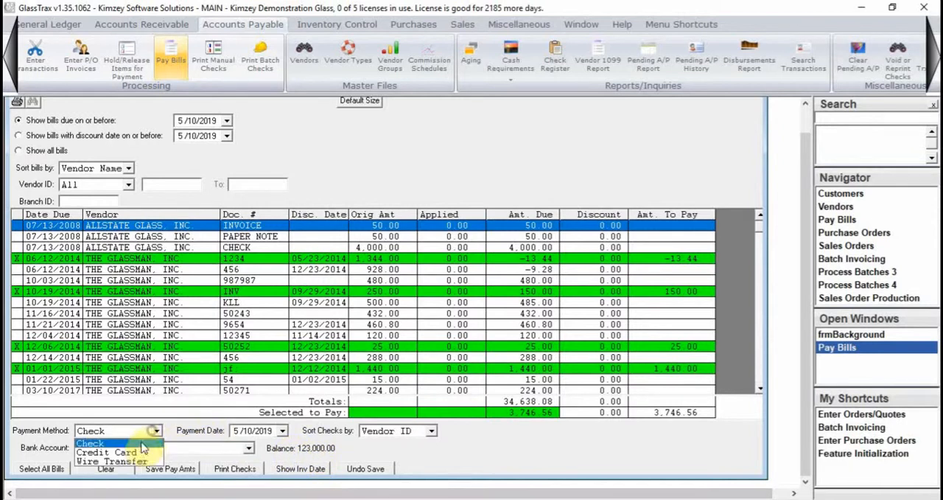
left_click(140, 451)
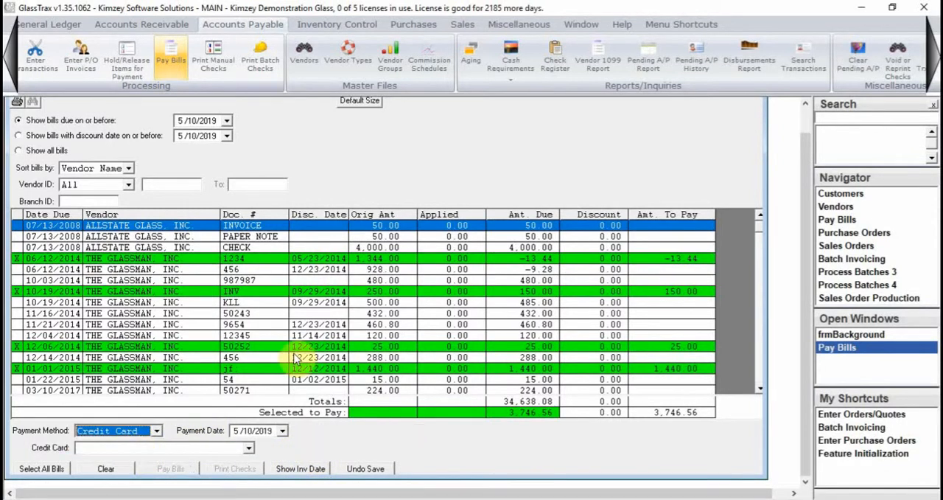
- Look up vendor VISA in Vendor Maintenance to examine its vendor type, and close the record
left_click(309, 64)
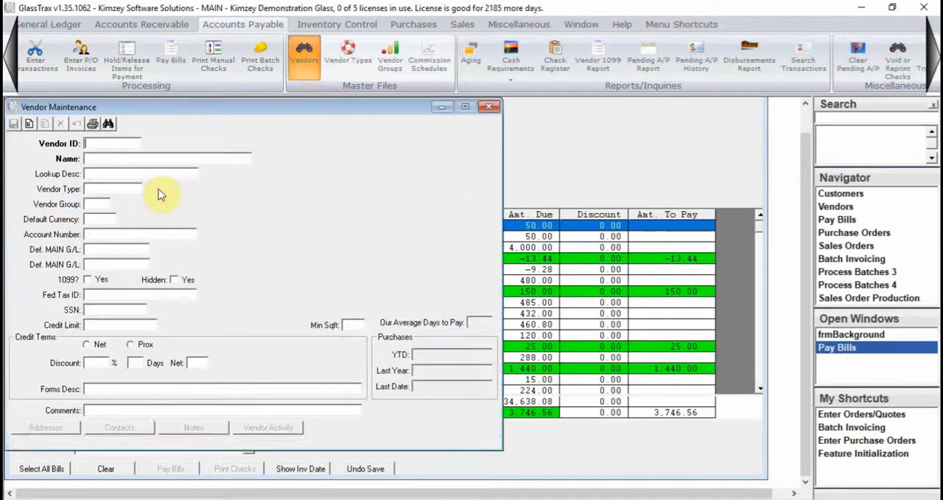
type("VISA")
key("Return")
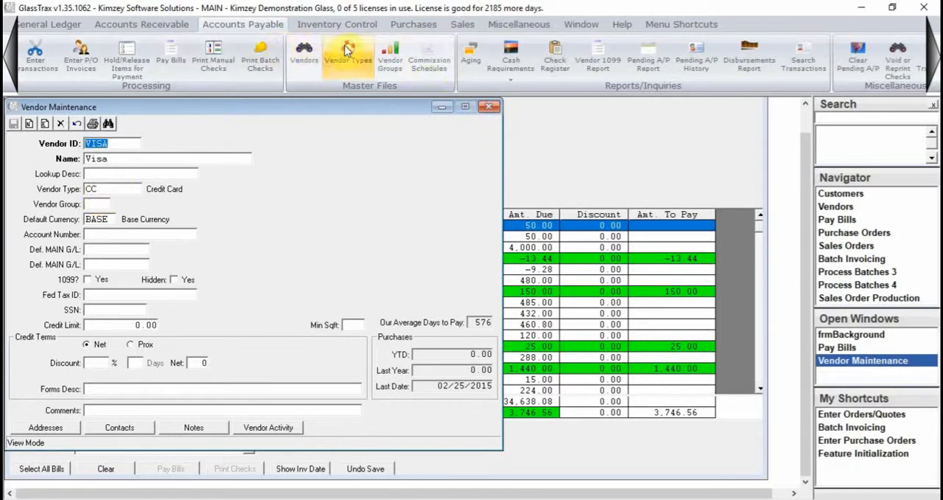
left_click(488, 106)
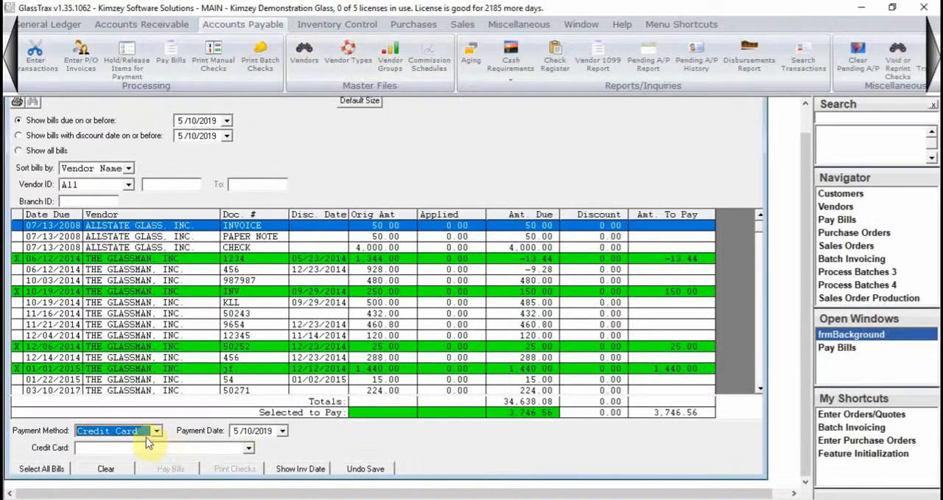
- Choose Visa as the credit card, and set the payment method back to Check
left_click(182, 448)
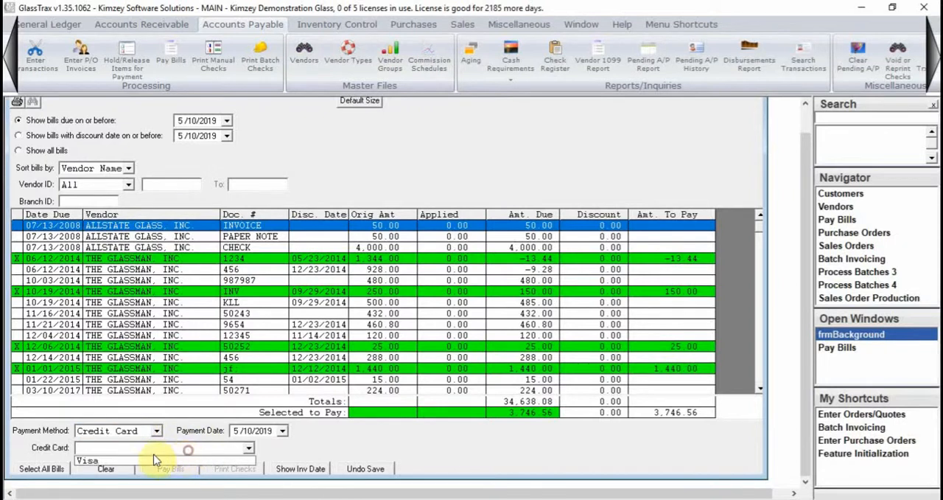
left_click(110, 461)
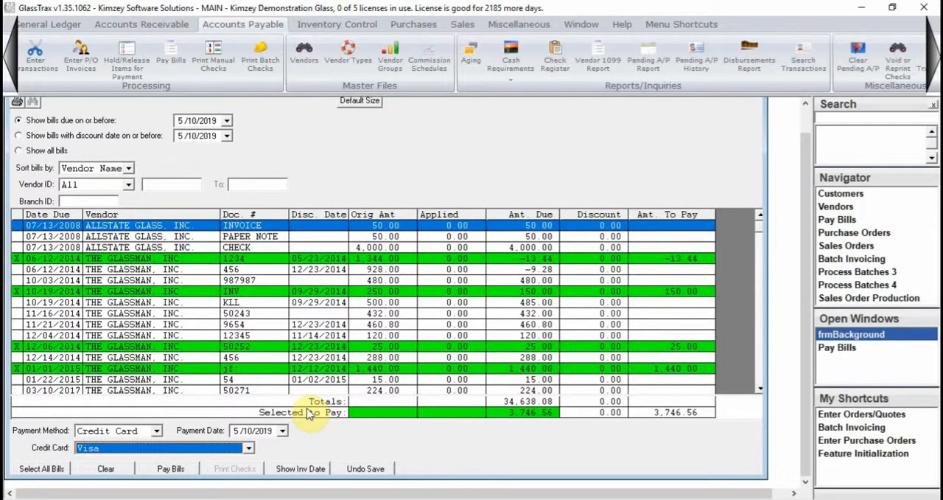
left_click(124, 431)
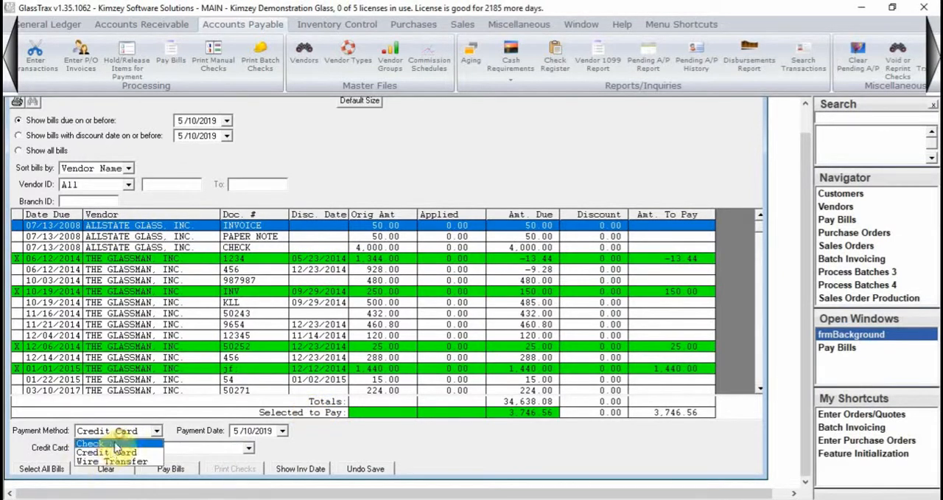
left_click(103, 443)
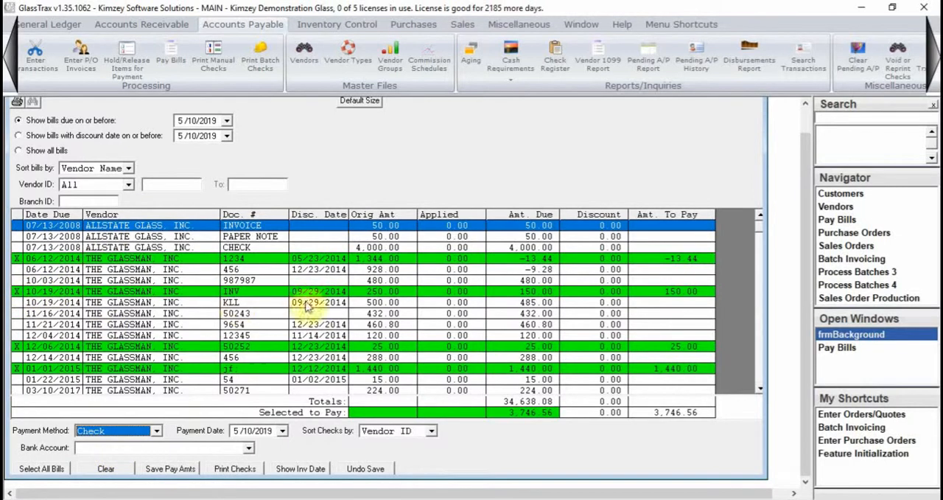
- Unmark THE GLASSMAN, INC. bill INV due 10/19/2014 and save the pay amounts
left_click(32, 294)
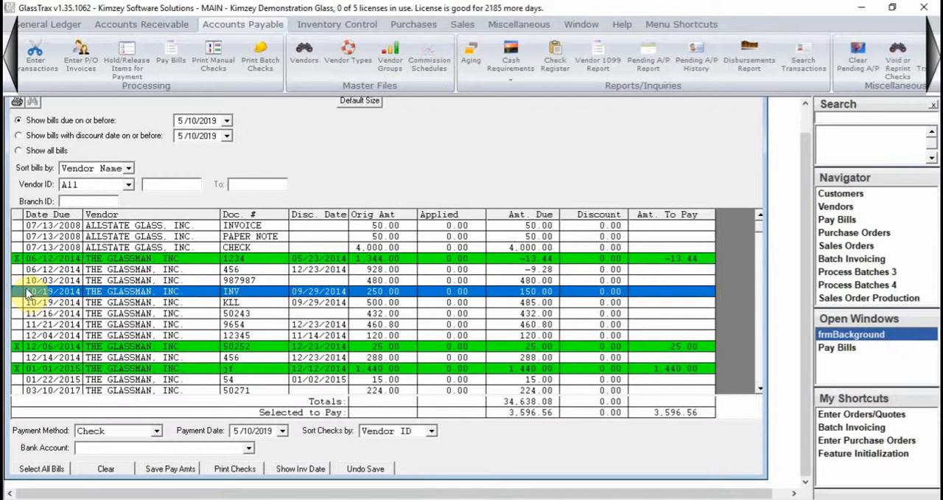
left_click(177, 468)
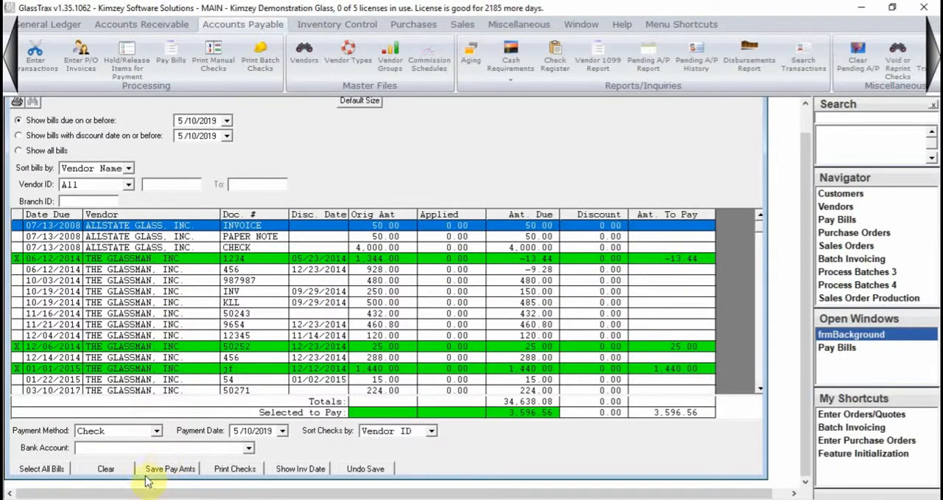
- View the export, print and sort options for the bill list and dismiss them
right_click(196, 334)
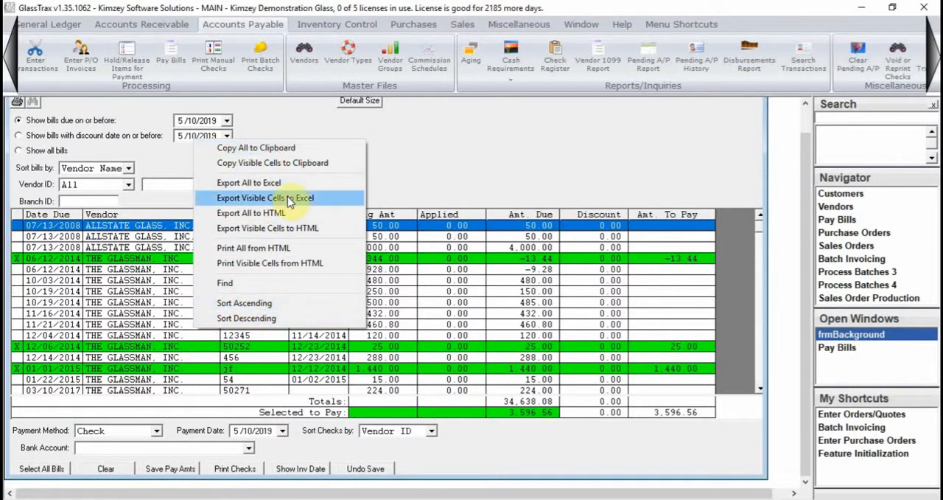
left_click(429, 138)
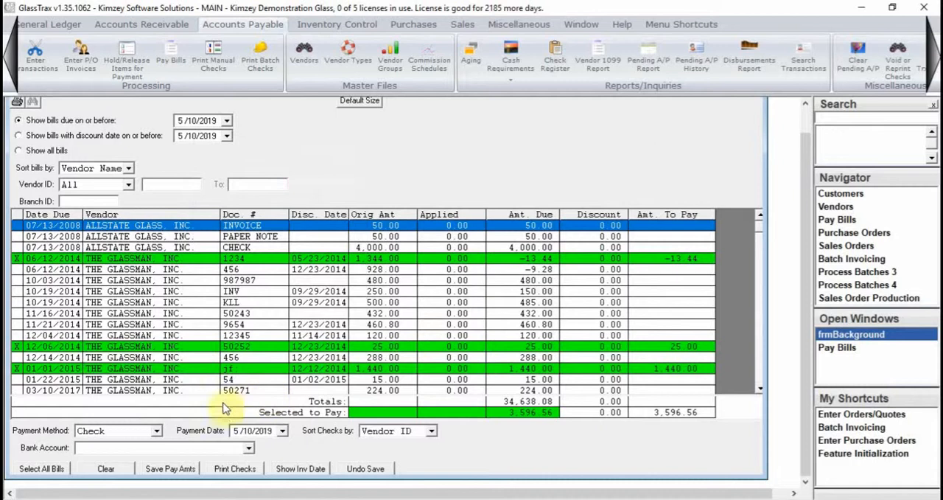
- Choose VALLEY BANK as the bank account and open a print preview of the check for the selected bills
left_click(199, 448)
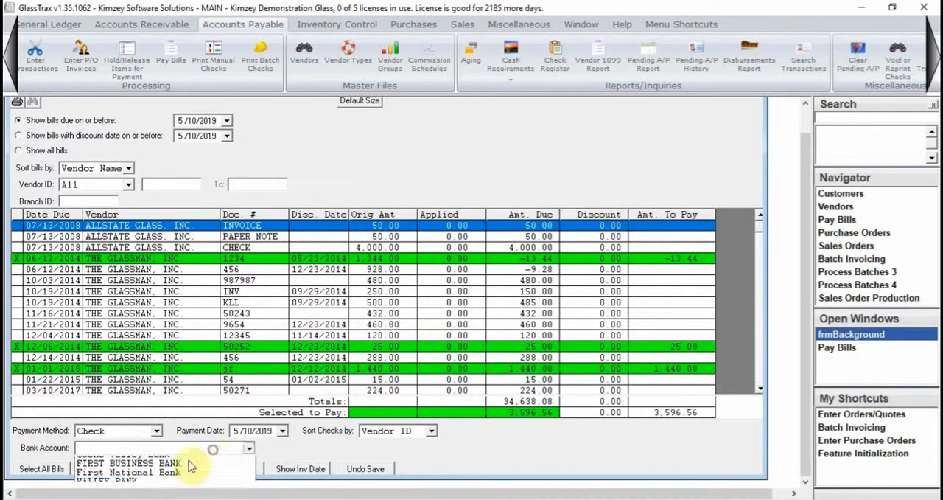
left_click(139, 492)
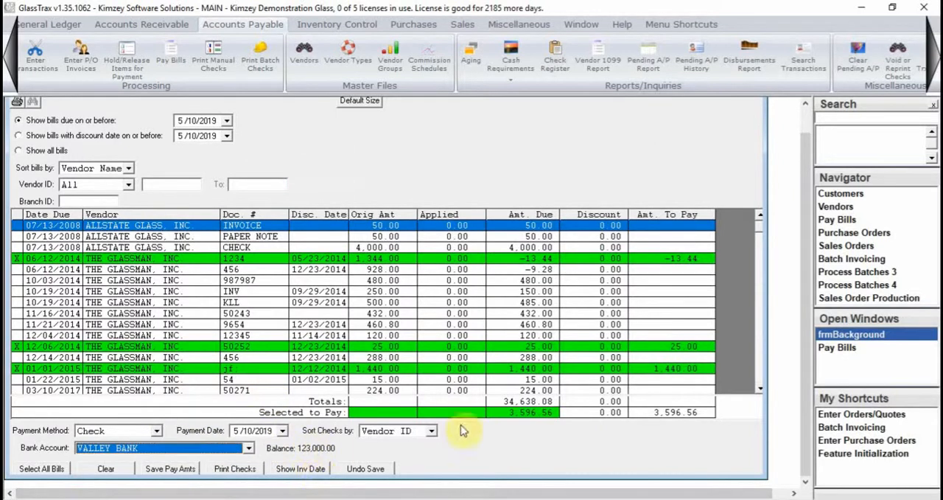
left_click(232, 470)
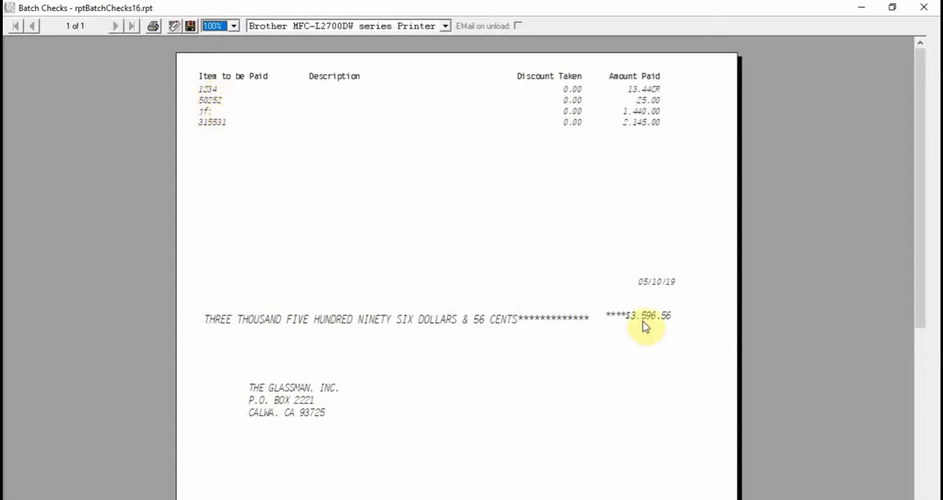
- Examine the check preview's paid items and amount, and close the preview and the Print Batch Checks form to return to Pay Bills
left_click_drag(921, 132, 912, 154)
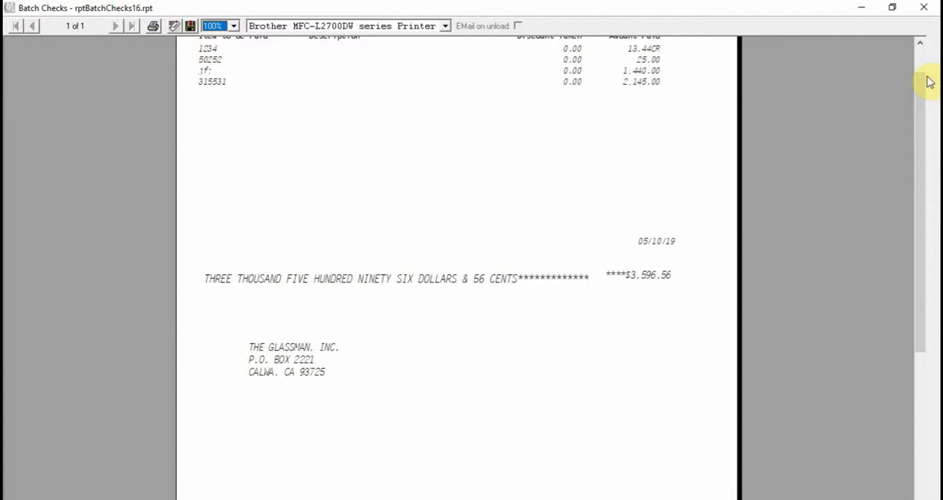
left_click(924, 7)
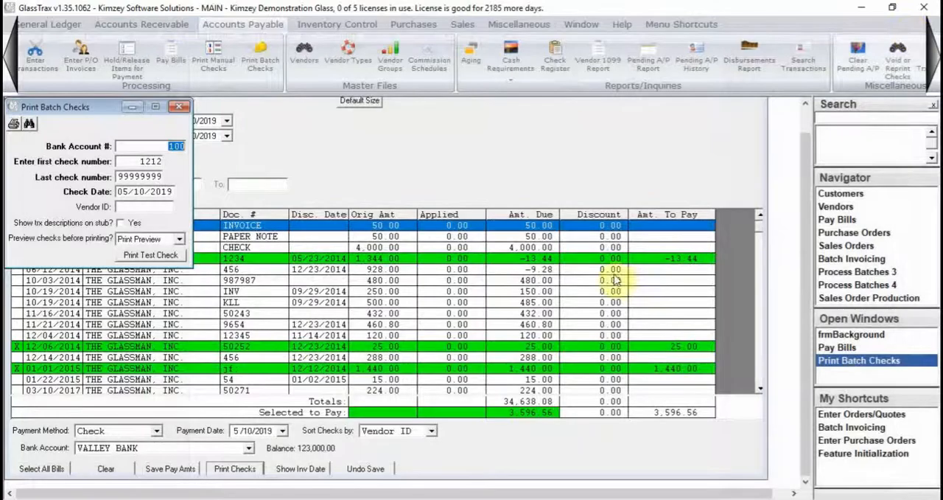
left_click(180, 107)
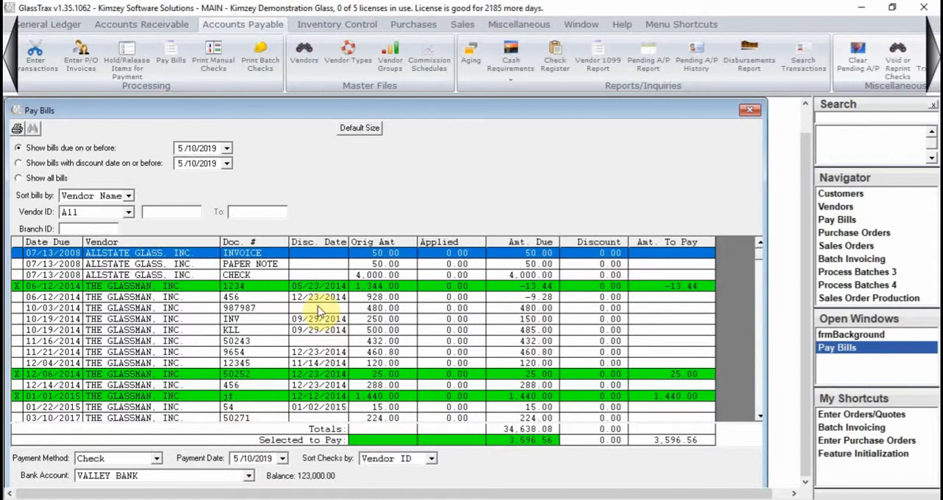
scroll(803, 214, "down", 1)
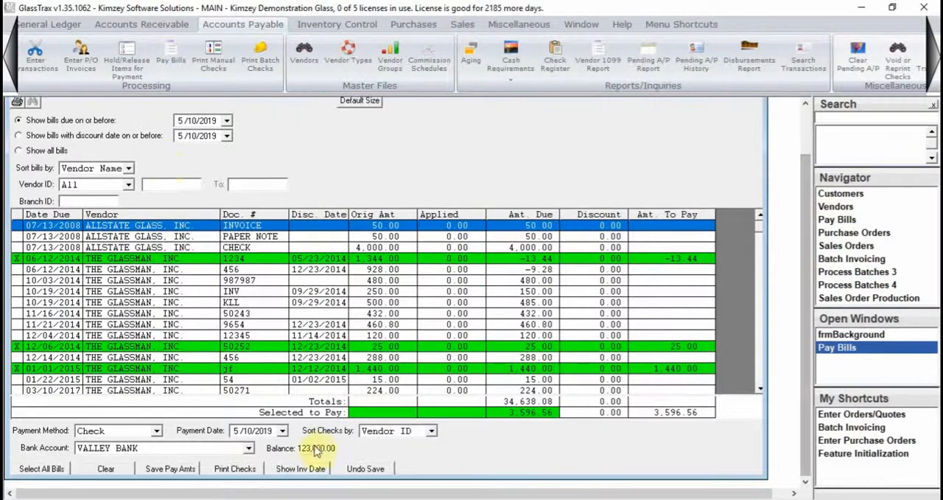